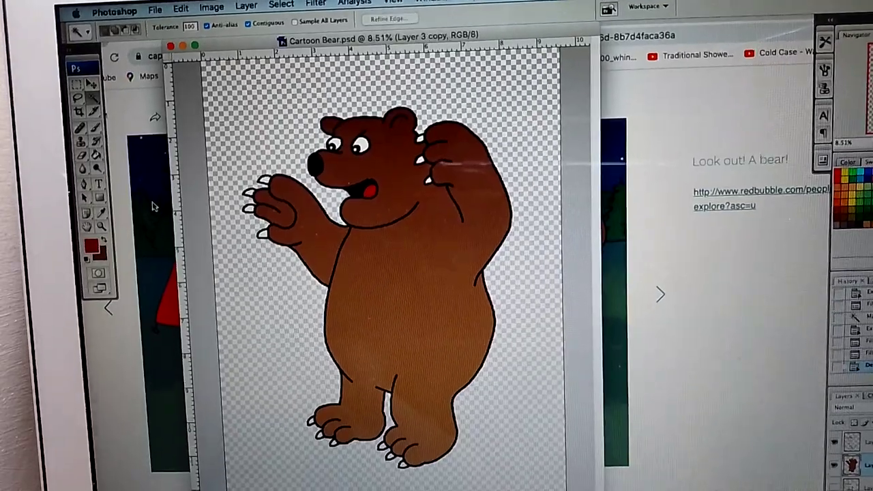
- Bring the Chrome page with the finished Marge and Mitch bear comic to the front
{"action": "left_click", "coordinate": [158, 210]}
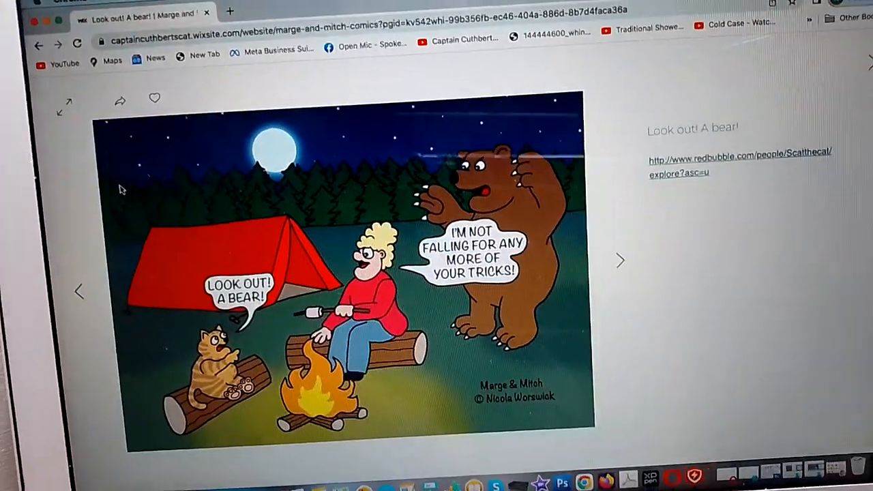
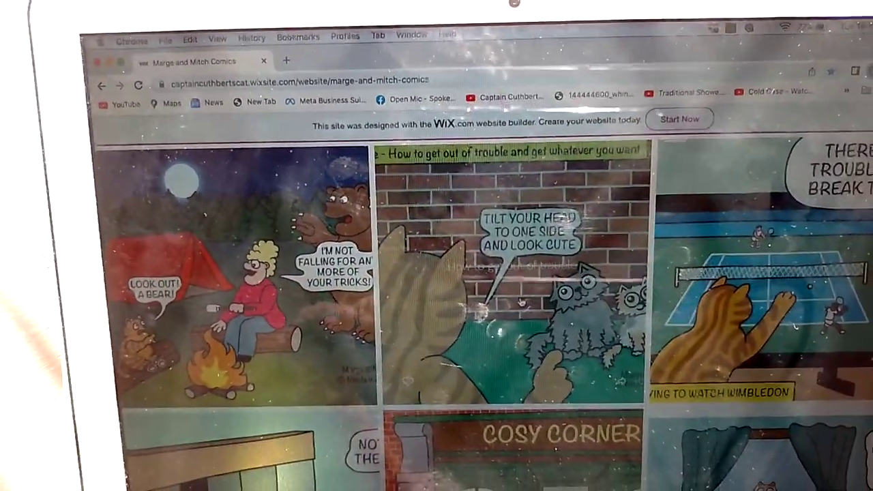
- View the brick-wall trouble comic enlarged, return to the gallery, then enlarge the laptop-cat comic
{"action": "left_click", "coordinate": [518, 277]}
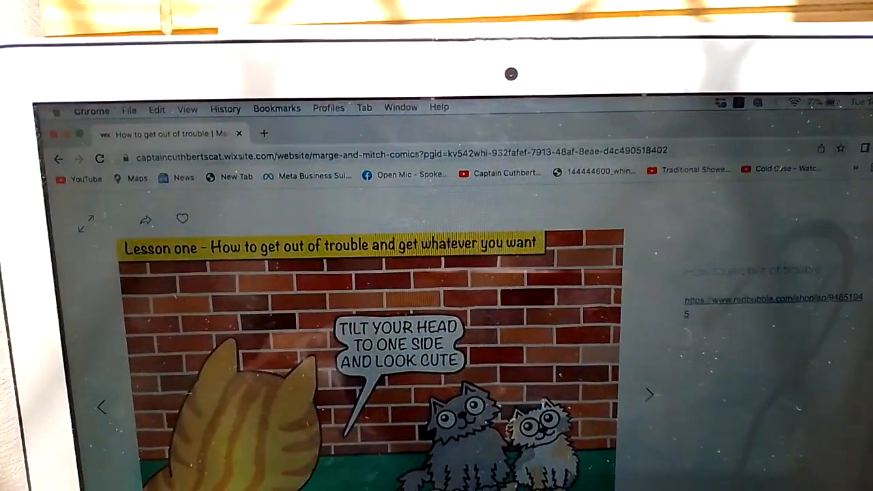
{"action": "key", "text": "Escape"}
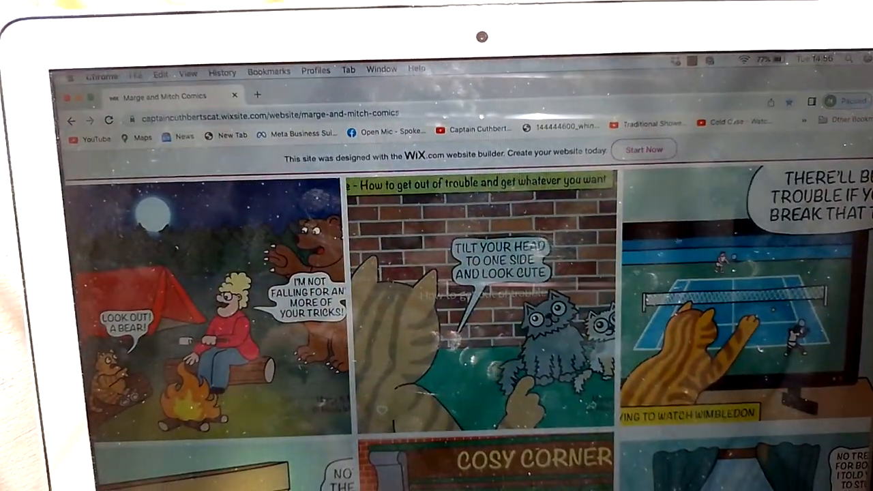
{"action": "scroll", "coordinate": [602, 308], "scroll_direction": "down", "scroll_amount": 2}
{"action": "scroll", "coordinate": [602, 307], "scroll_direction": "down", "scroll_amount": 1}
{"action": "scroll", "coordinate": [602, 307], "scroll_direction": "down", "scroll_amount": 3}
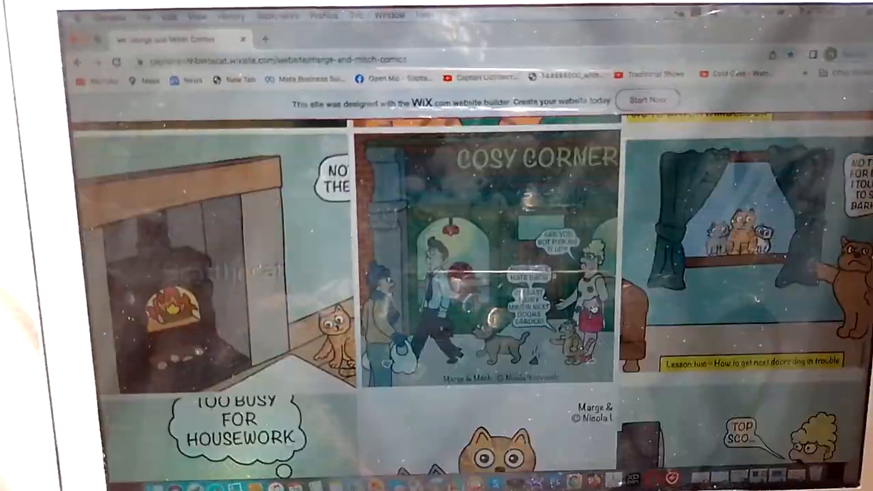
{"action": "scroll", "coordinate": [603, 308], "scroll_direction": "down", "scroll_amount": 4}
{"action": "scroll", "coordinate": [602, 307], "scroll_direction": "down", "scroll_amount": 5}
{"action": "scroll", "coordinate": [602, 308], "scroll_direction": "down", "scroll_amount": 3}
{"action": "scroll", "coordinate": [602, 308], "scroll_direction": "down", "scroll_amount": 3}
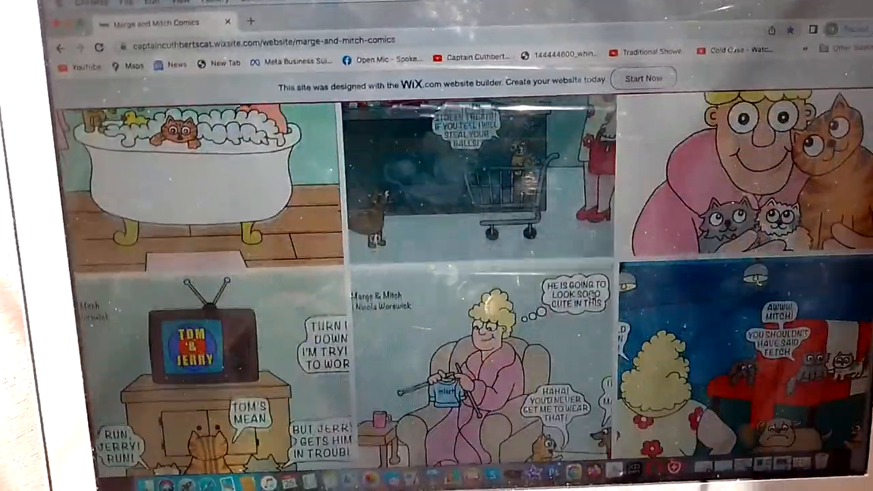
{"action": "scroll", "coordinate": [603, 307], "scroll_direction": "down", "scroll_amount": 3}
{"action": "scroll", "coordinate": [602, 308], "scroll_direction": "down", "scroll_amount": 1}
{"action": "scroll", "coordinate": [602, 308], "scroll_direction": "down", "scroll_amount": 3}
{"action": "scroll", "coordinate": [603, 308], "scroll_direction": "down", "scroll_amount": 4}
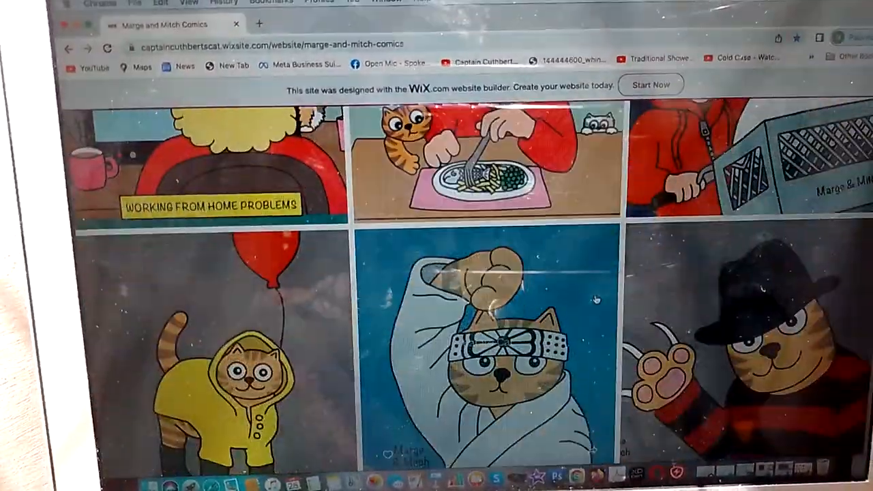
{"action": "scroll", "coordinate": [602, 308], "scroll_direction": "up", "scroll_amount": 7}
{"action": "scroll", "coordinate": [602, 308], "scroll_direction": "up", "scroll_amount": 4}
{"action": "scroll", "coordinate": [602, 308], "scroll_direction": "up", "scroll_amount": 3}
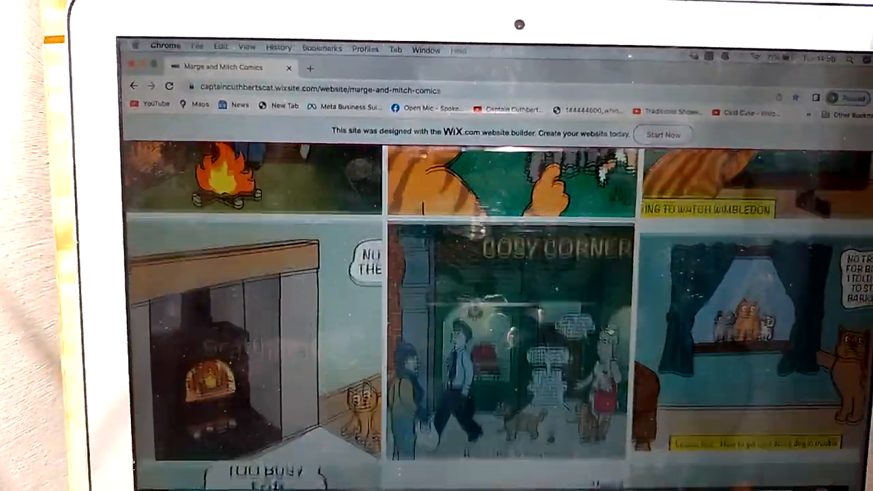
{"action": "scroll", "coordinate": [610, 332], "scroll_direction": "up", "scroll_amount": 3}
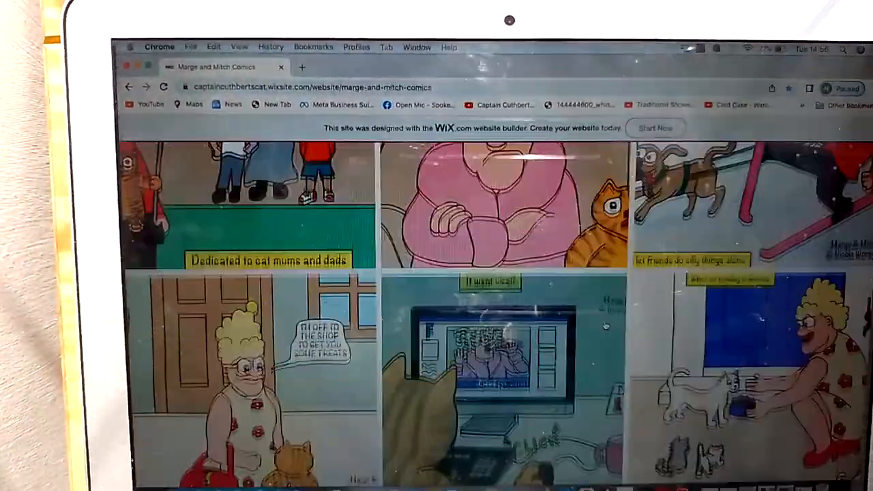
{"action": "scroll", "coordinate": [609, 331], "scroll_direction": "up", "scroll_amount": 3}
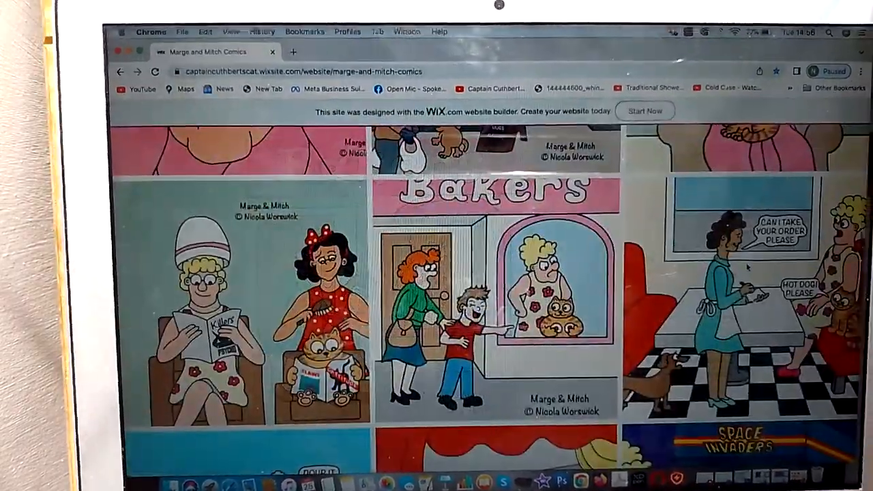
{"action": "scroll", "coordinate": [477, 273], "scroll_direction": "up", "scroll_amount": 4}
{"action": "scroll", "coordinate": [477, 273], "scroll_direction": "up", "scroll_amount": 2}
{"action": "scroll", "coordinate": [409, 238], "scroll_direction": "up", "scroll_amount": 2}
{"action": "scroll", "coordinate": [491, 300], "scroll_direction": "up", "scroll_amount": 3}
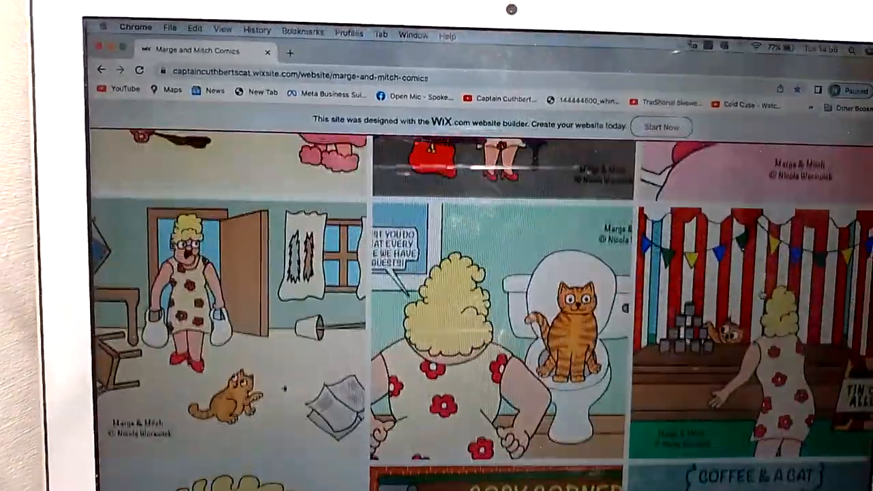
{"action": "scroll", "coordinate": [491, 300], "scroll_direction": "up", "scroll_amount": 4}
{"action": "scroll", "coordinate": [491, 300], "scroll_direction": "up", "scroll_amount": 2}
{"action": "scroll", "coordinate": [491, 273], "scroll_direction": "up", "scroll_amount": 4}
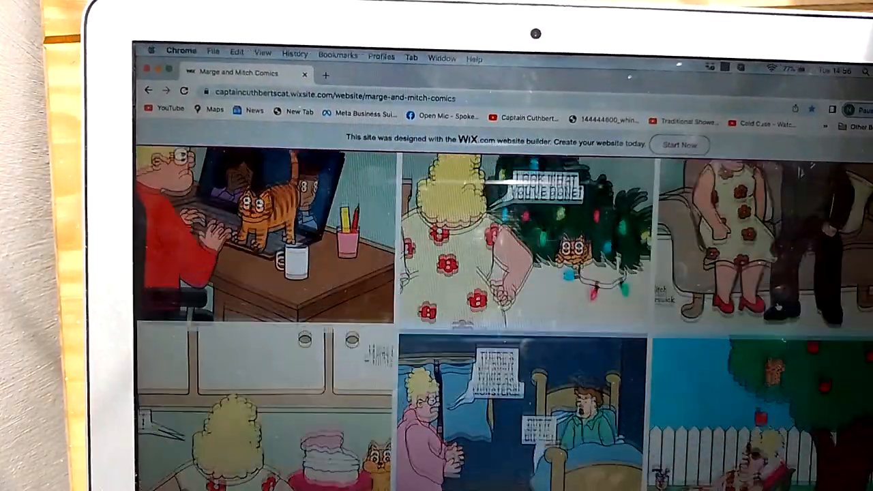
{"action": "scroll", "coordinate": [409, 259], "scroll_direction": "up", "scroll_amount": 1}
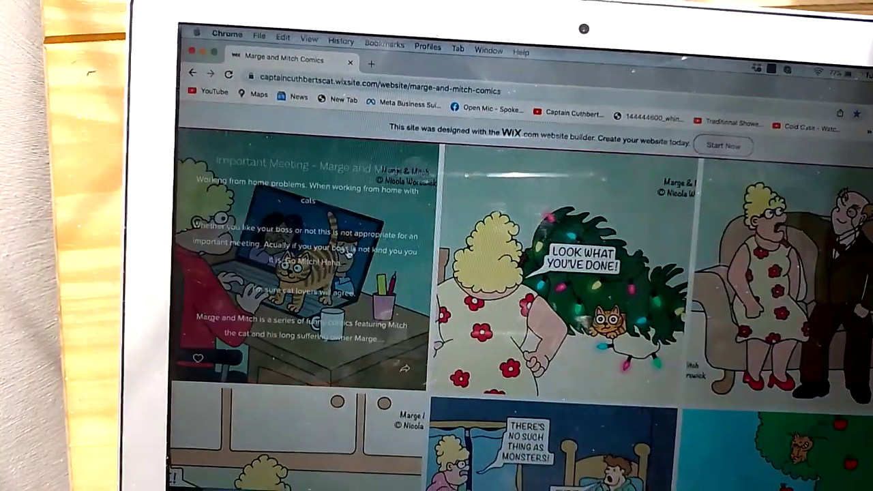
{"action": "left_click", "coordinate": [348, 252]}
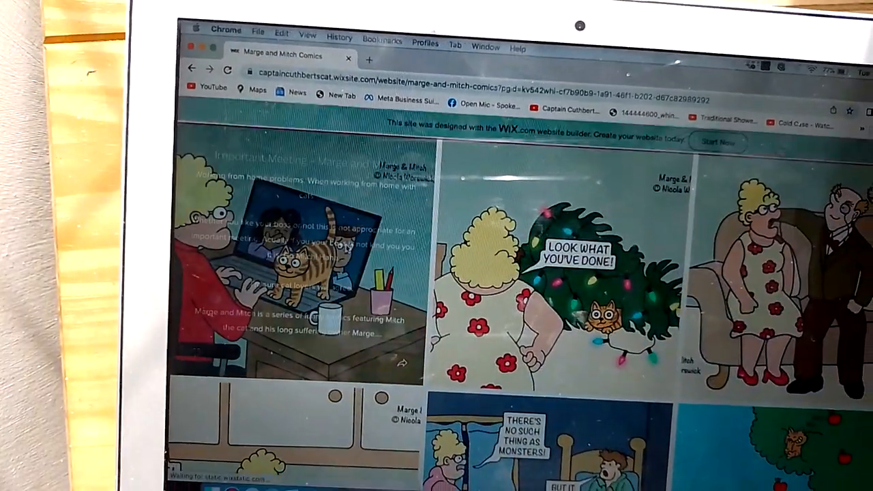